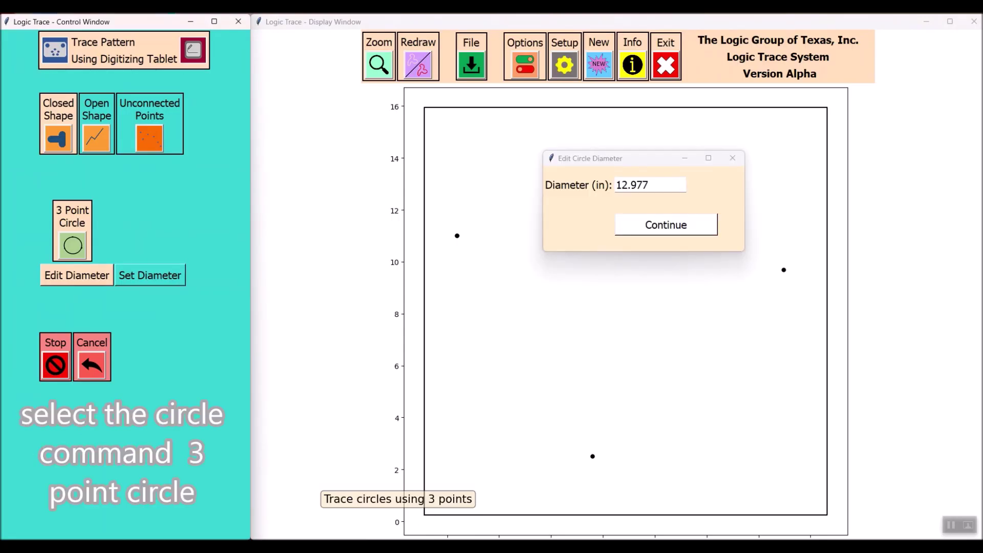
Accept the 12.977 in diameter for the three-point border circle
{"action": "key", "text": "Return"}
Finish the border circle, trace the top-left crescent arc, then trace the raven's body outline
{"action": "left_click", "coordinate": [48, 354]}
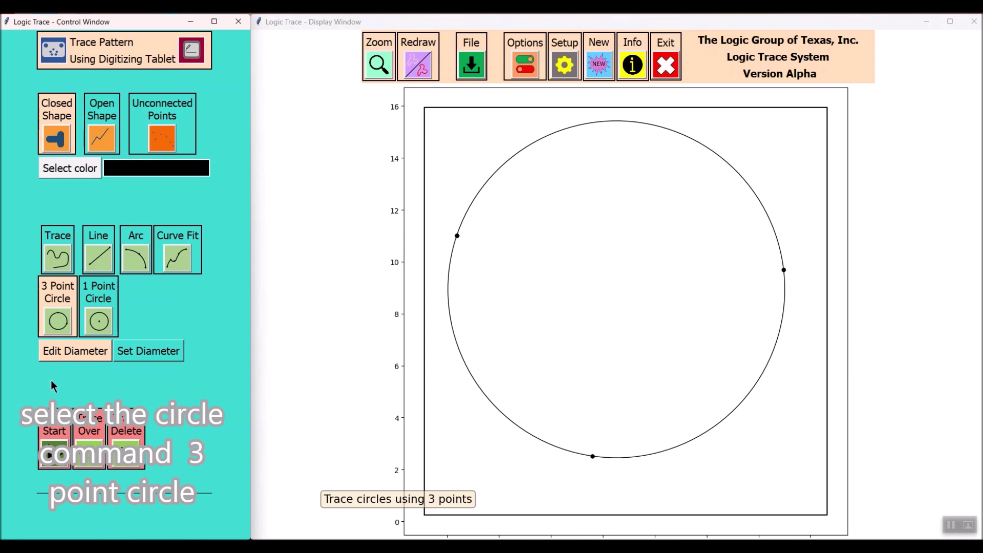
{"action": "left_click", "coordinate": [134, 259]}
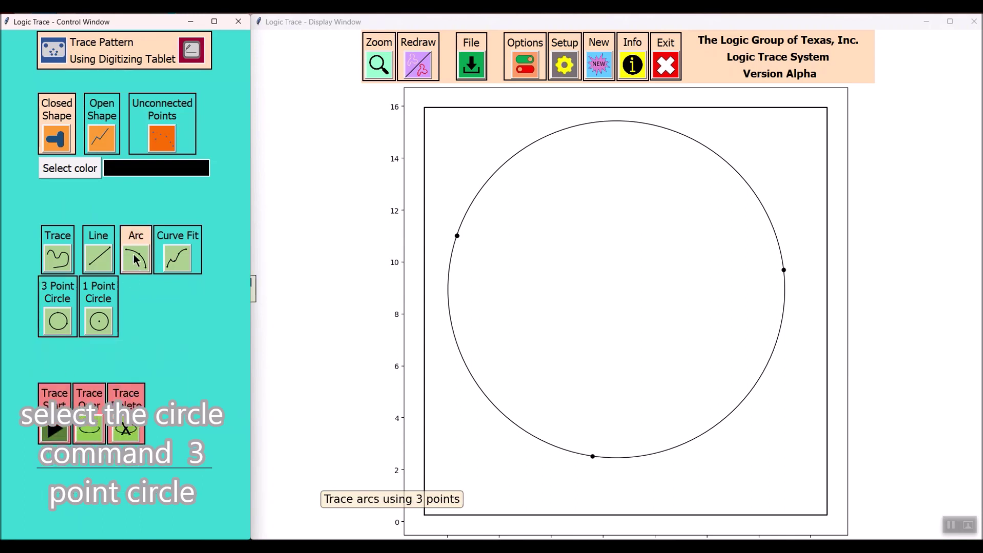
{"action": "left_click", "coordinate": [55, 426]}
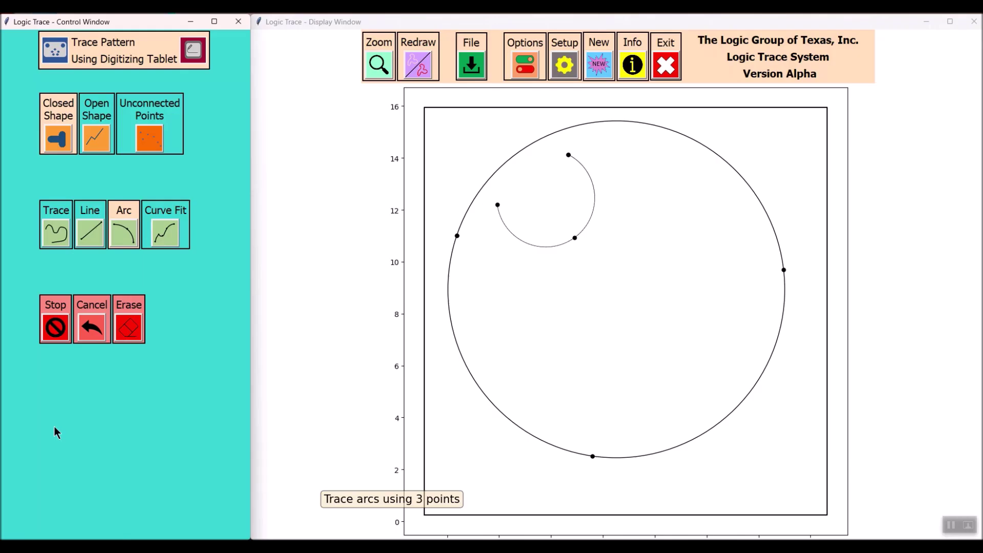
{"action": "left_click", "coordinate": [62, 238]}
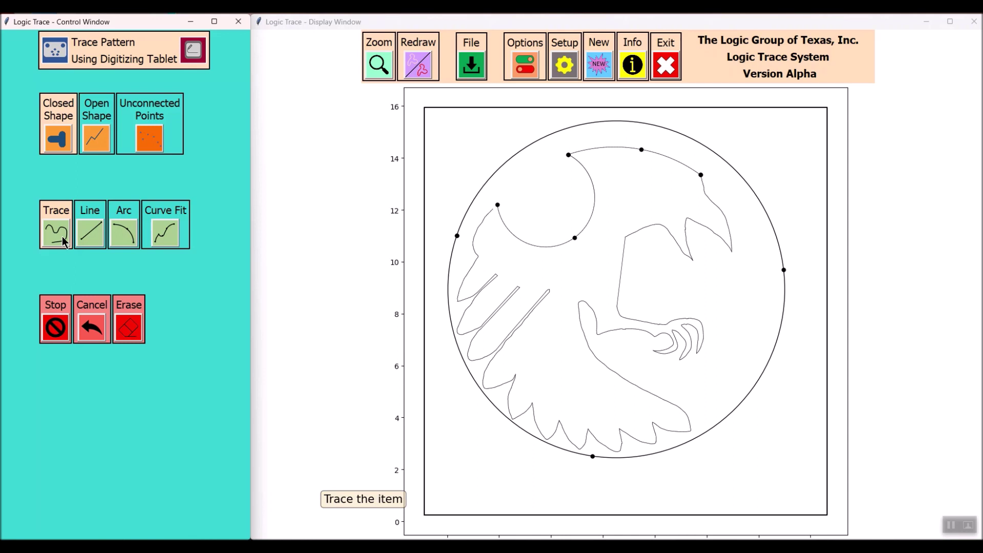
{"action": "left_click", "coordinate": [62, 235]}
Trace the neck wedge and the eye outline beside the raven's beak
{"action": "left_click", "coordinate": [471, 64]}
{"action": "left_click", "coordinate": [59, 323]}
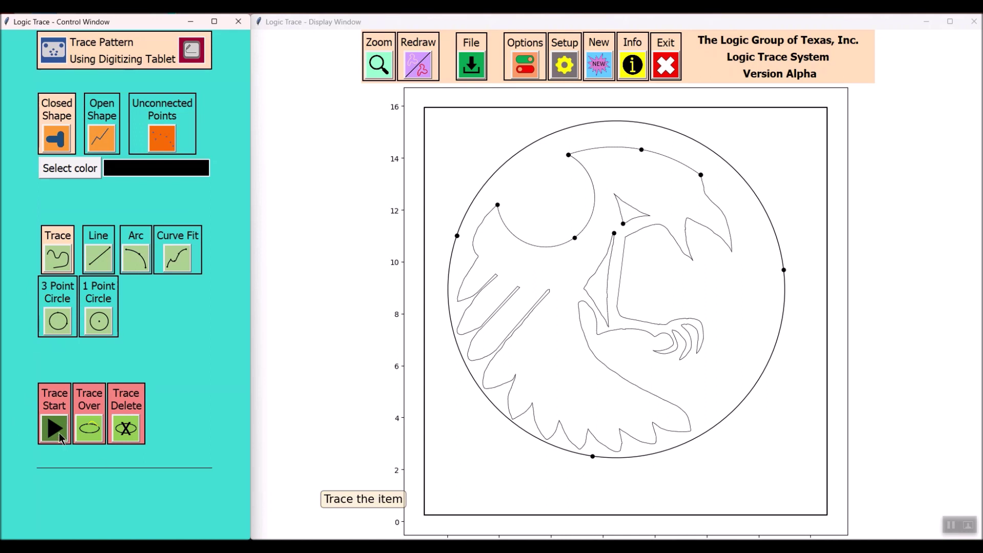
{"action": "left_click", "coordinate": [58, 431]}
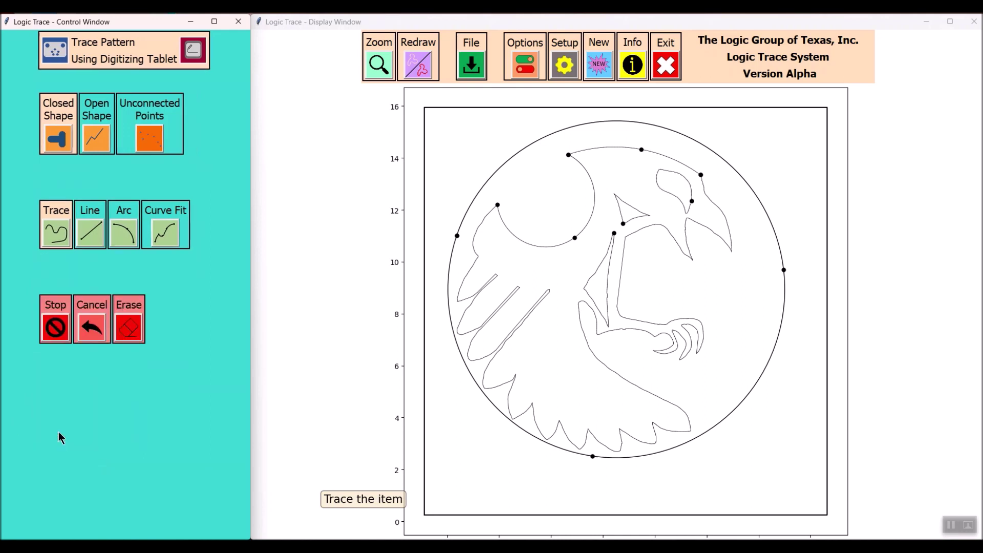
{"action": "left_click", "coordinate": [47, 341]}
{"action": "left_click", "coordinate": [60, 323]}
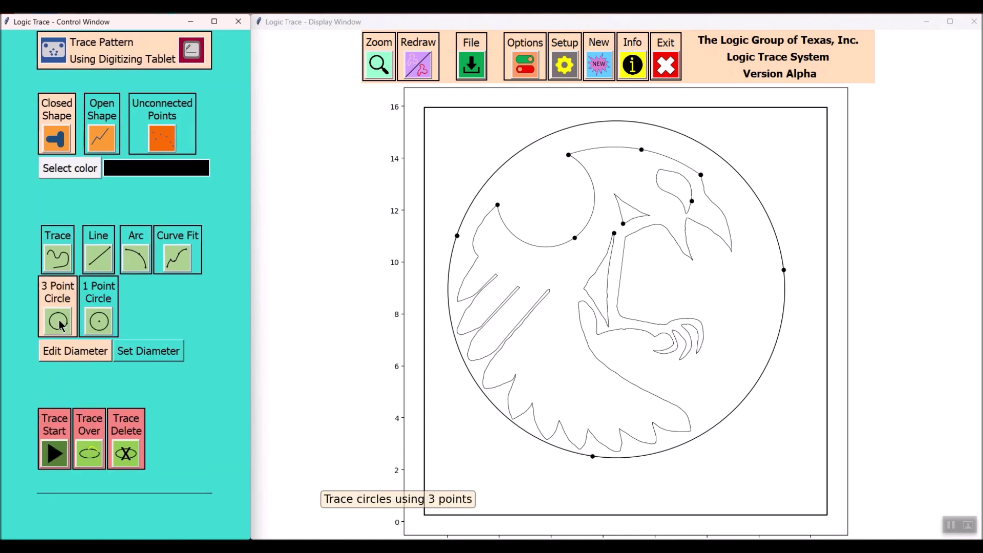
Draw a small three-point circle for the raven's eye
{"action": "left_click", "coordinate": [55, 458]}
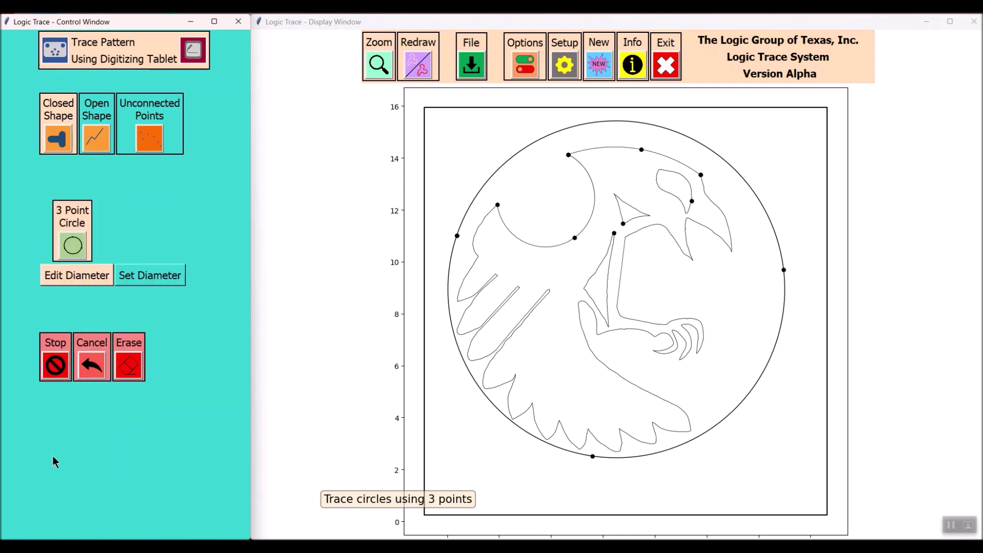
{"action": "left_click", "coordinate": [652, 215]}
{"action": "left_click", "coordinate": [57, 351]}
Save the tracing as the DXF file trace2
{"action": "left_click", "coordinate": [471, 61]}
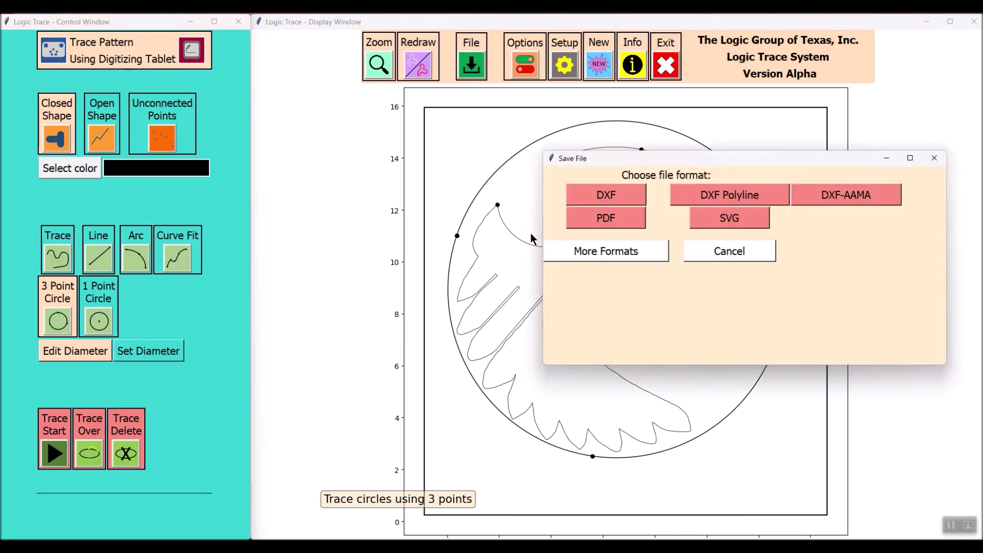
{"action": "left_click", "coordinate": [568, 194]}
{"action": "type", "text": "trace2"}
{"action": "key", "text": "Return"}
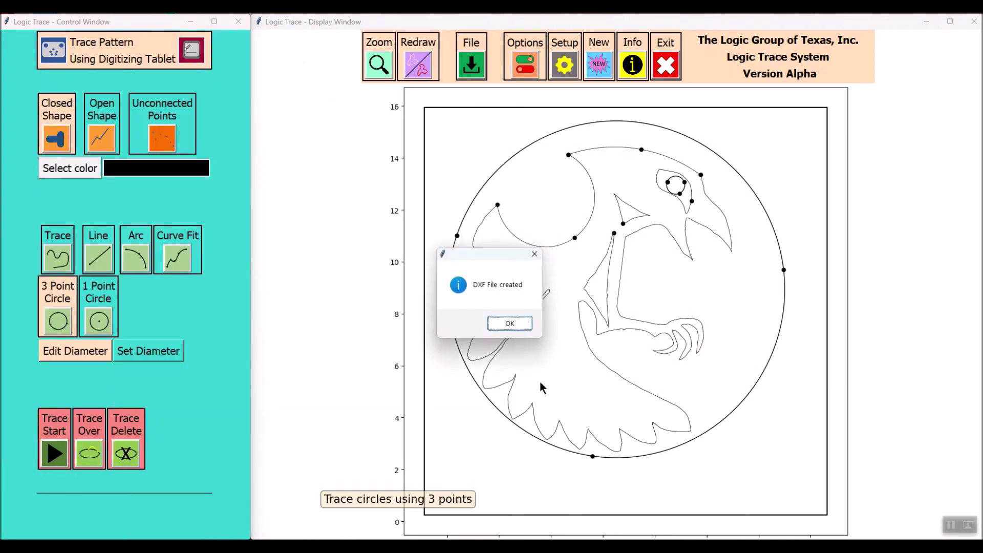
{"action": "key", "text": "Return"}
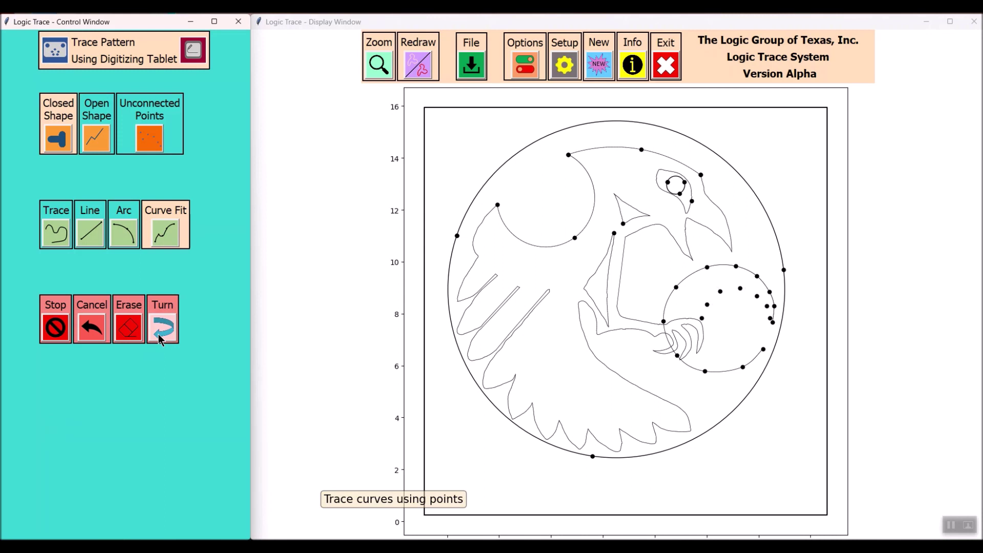
Trace the triple-spiral knot in the upper-left crescent, then begin the head stroke
{"action": "left_click", "coordinate": [45, 328]}
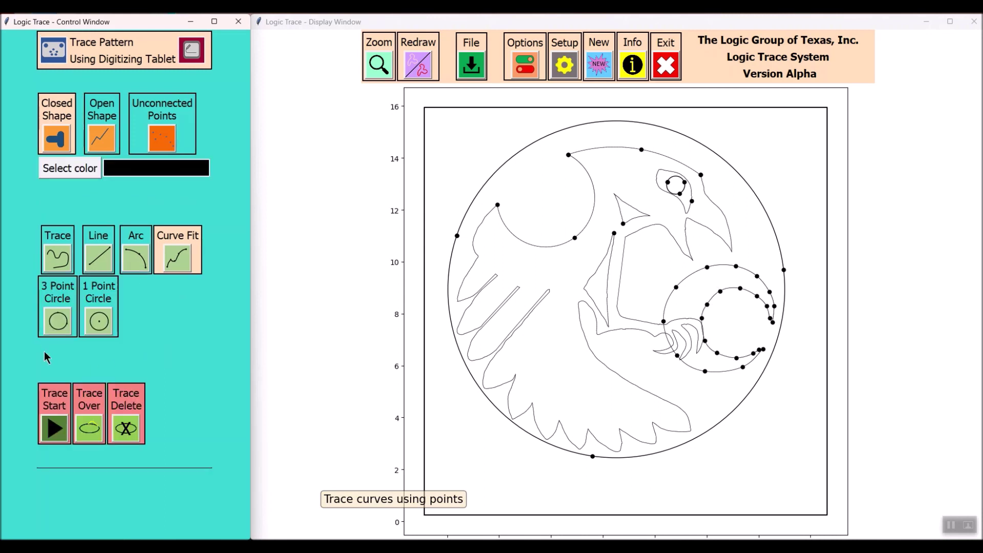
{"action": "left_click", "coordinate": [51, 253]}
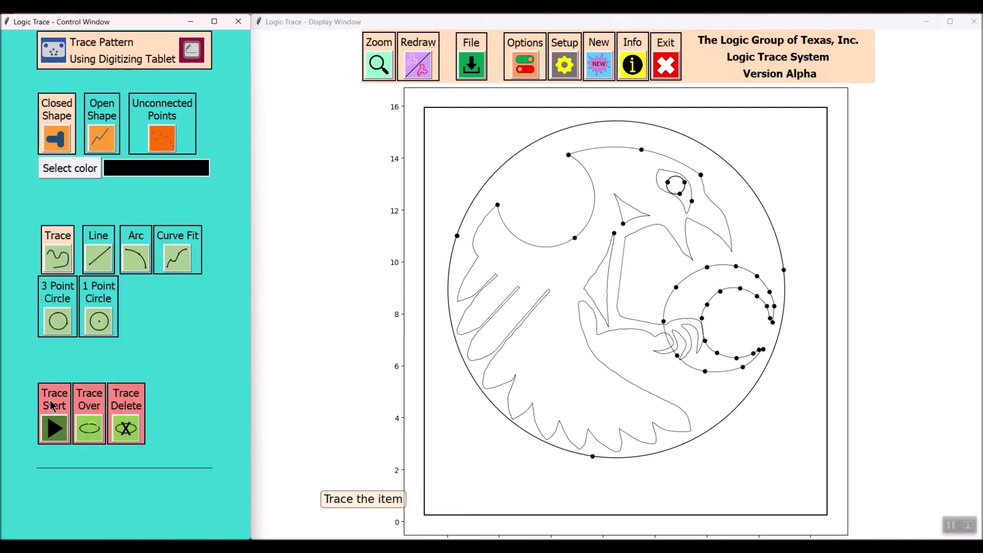
{"action": "left_click", "coordinate": [47, 415]}
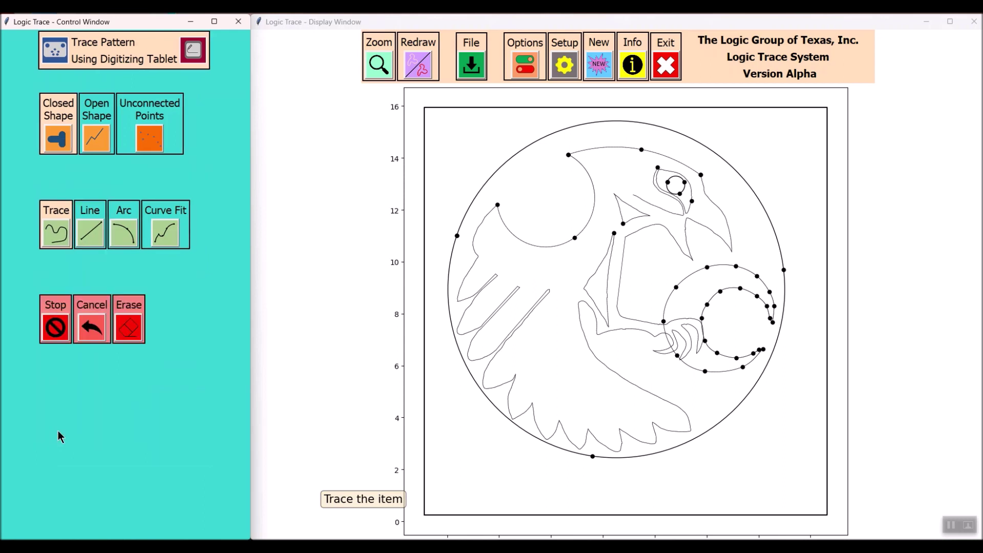
{"action": "left_click", "coordinate": [45, 330]}
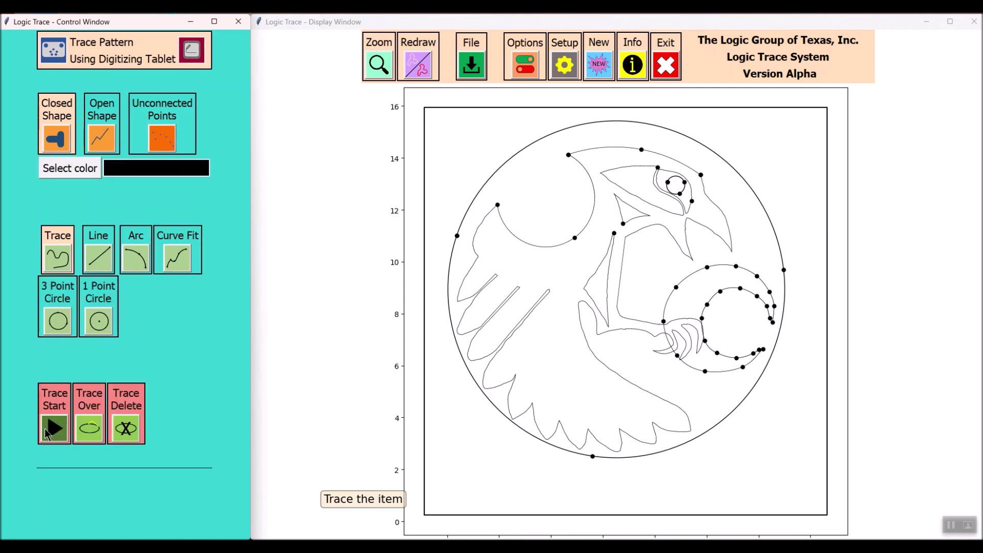
{"action": "left_click", "coordinate": [42, 422]}
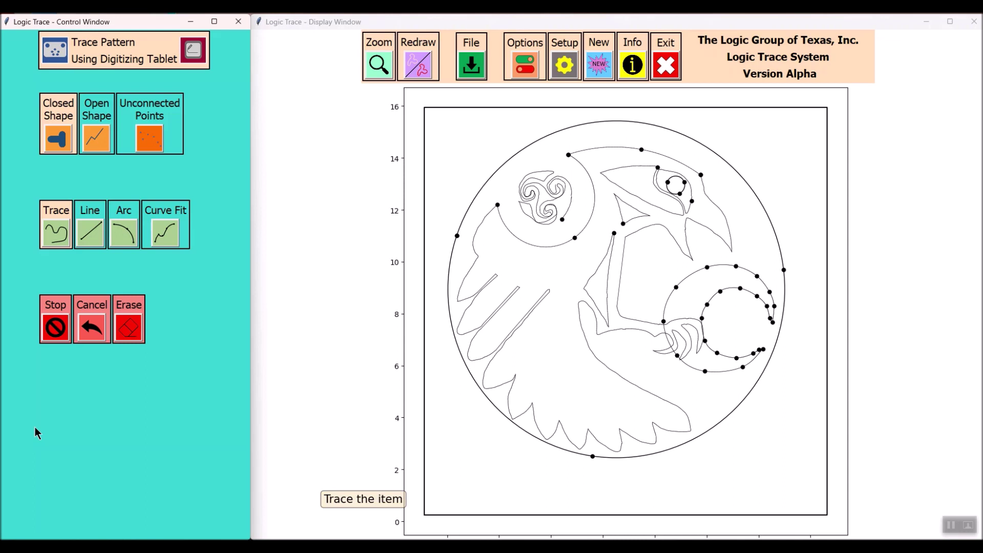
Delete the unwanted straight trace across the orb and retrace the triple-spiral knot
{"action": "left_click", "coordinate": [49, 333]}
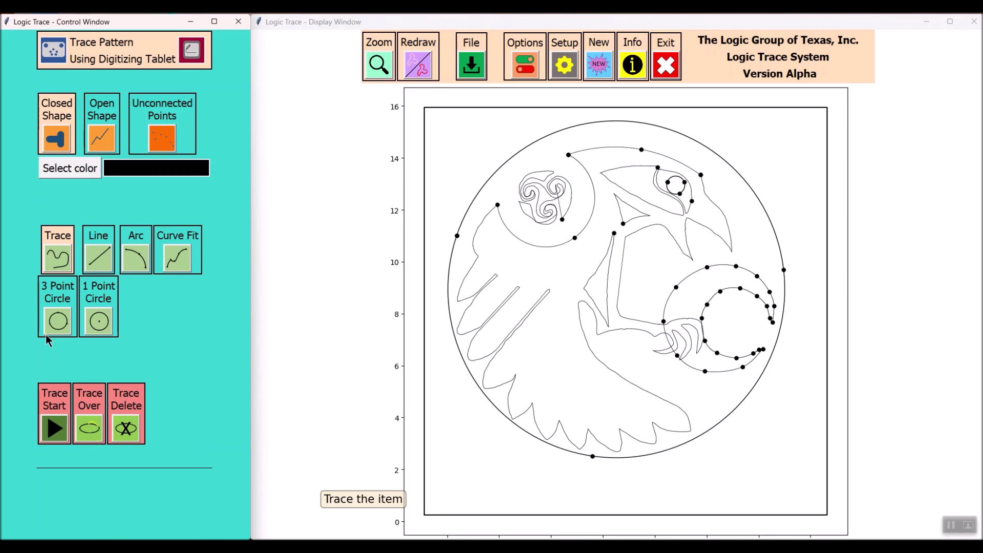
{"action": "left_click", "coordinate": [126, 428]}
{"action": "left_click", "coordinate": [535, 275]}
{"action": "left_click", "coordinate": [467, 322]}
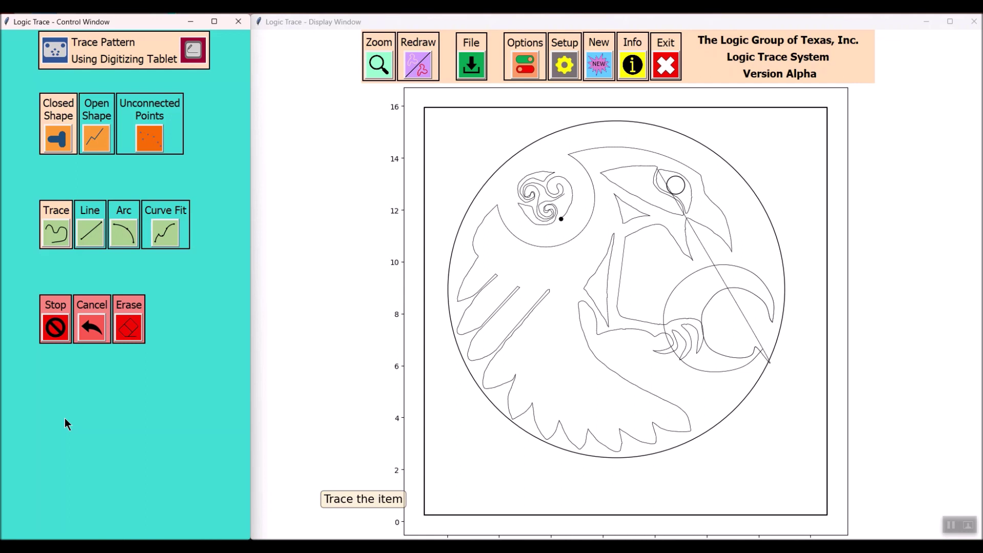
{"action": "left_click", "coordinate": [60, 333]}
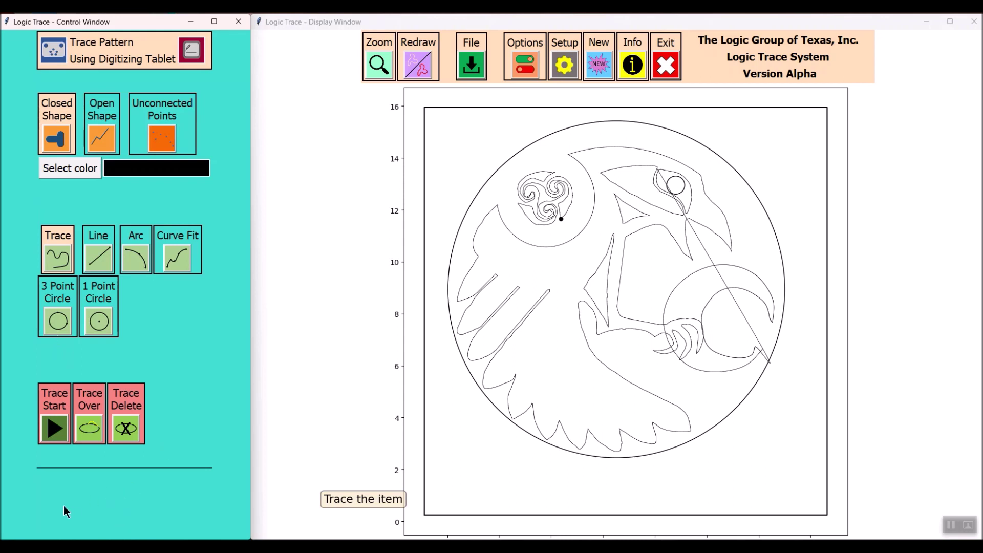
Trace the next lower tail feather of the raven's wing
{"action": "left_click", "coordinate": [57, 420]}
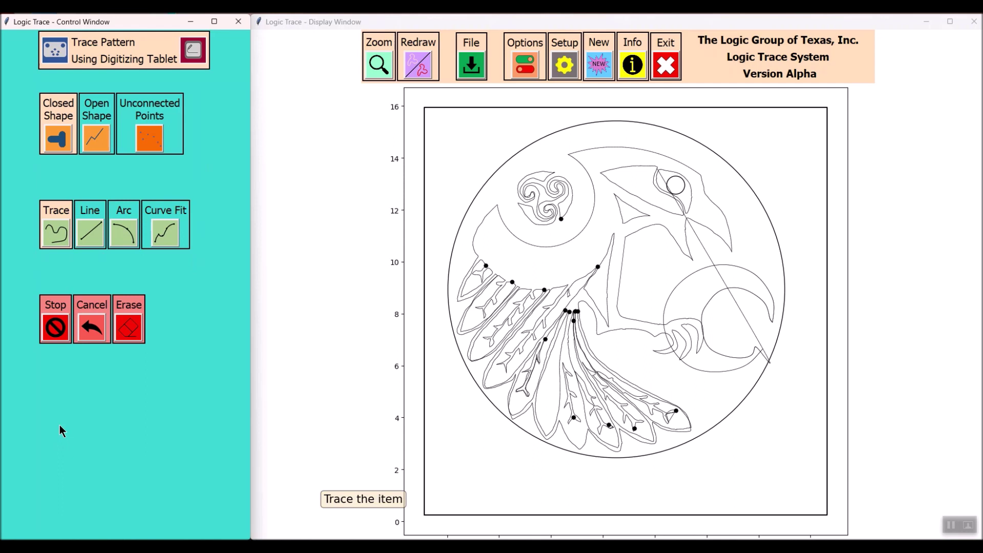
{"action": "left_click", "coordinate": [55, 330]}
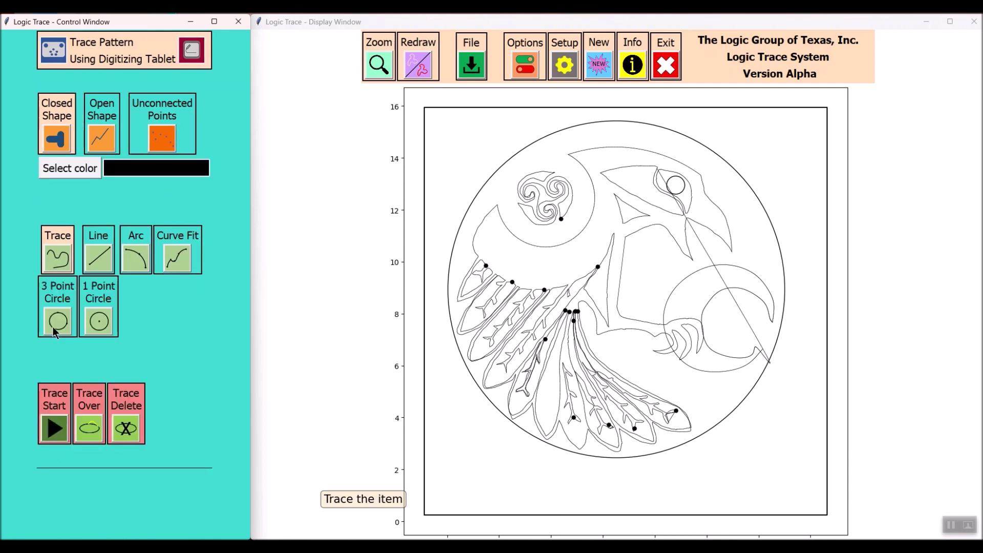
{"action": "left_click", "coordinate": [53, 427]}
Dismiss the accidentally opened file dialog and resume tracing
{"action": "type", "text": "trac"}
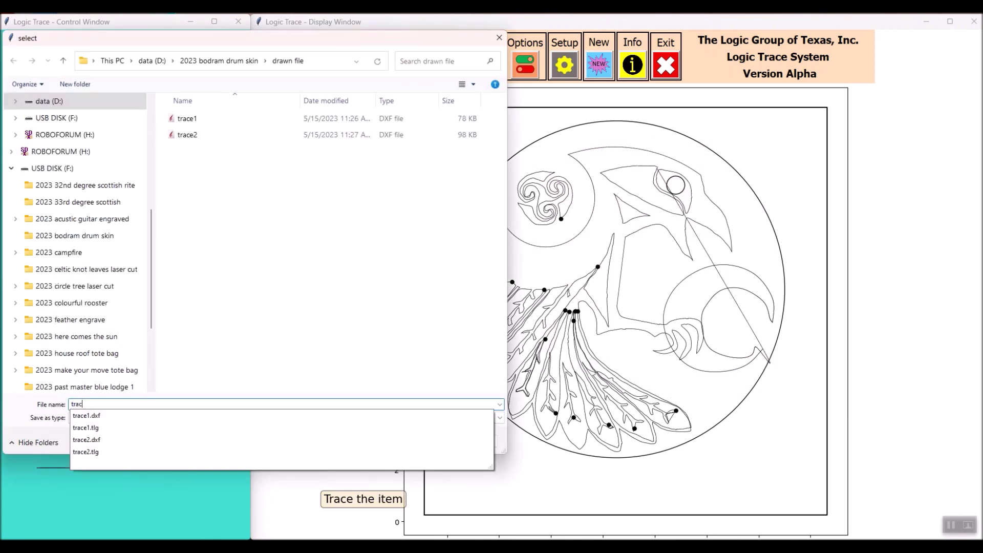
{"action": "key", "text": "Escape"}
{"action": "key", "text": "Escape"}
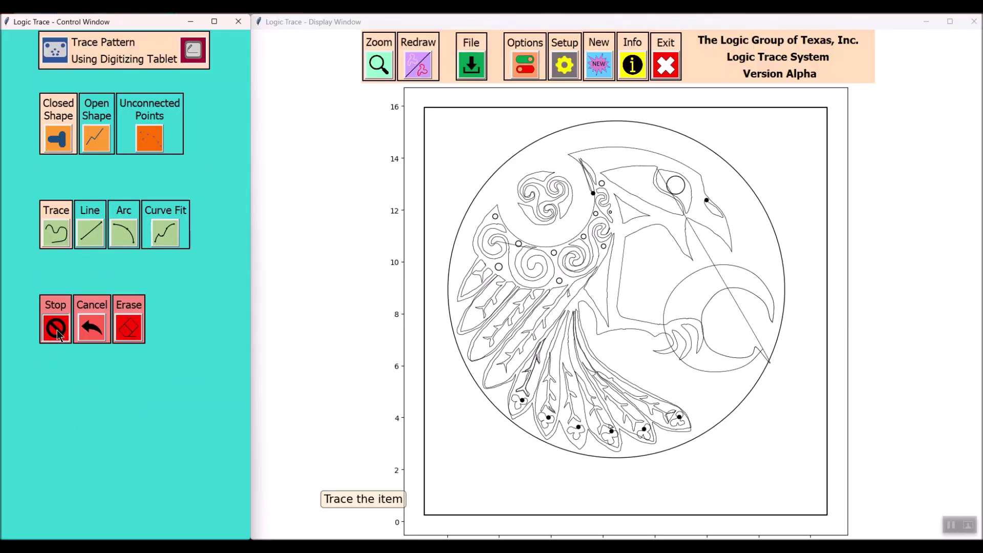
Finish the wing spirals and dots, then trace the leftmost lower feather-tip flower
{"action": "left_click", "coordinate": [56, 341]}
{"action": "left_click", "coordinate": [49, 407]}
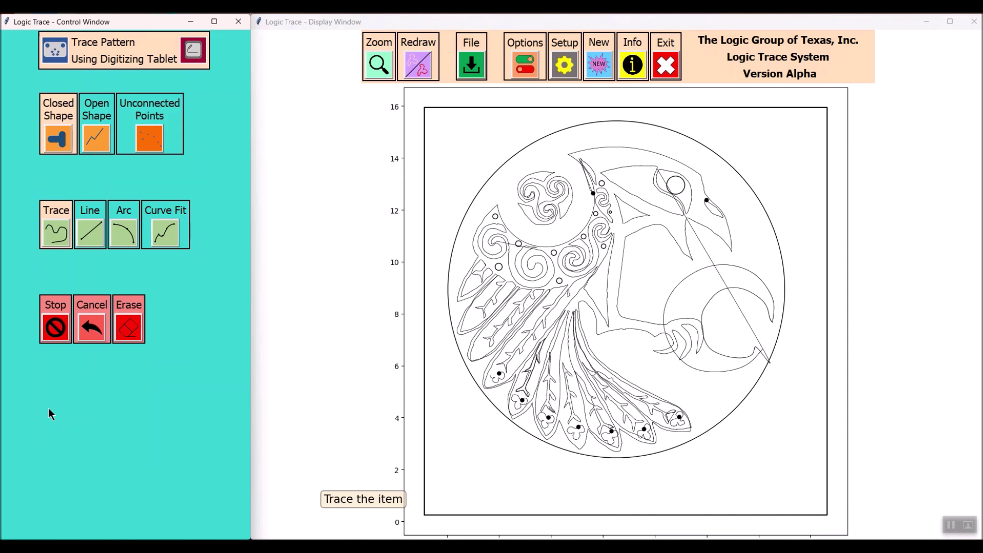
Trace the knot motifs on the next two upper-left wing feathers
{"action": "left_click", "coordinate": [48, 335]}
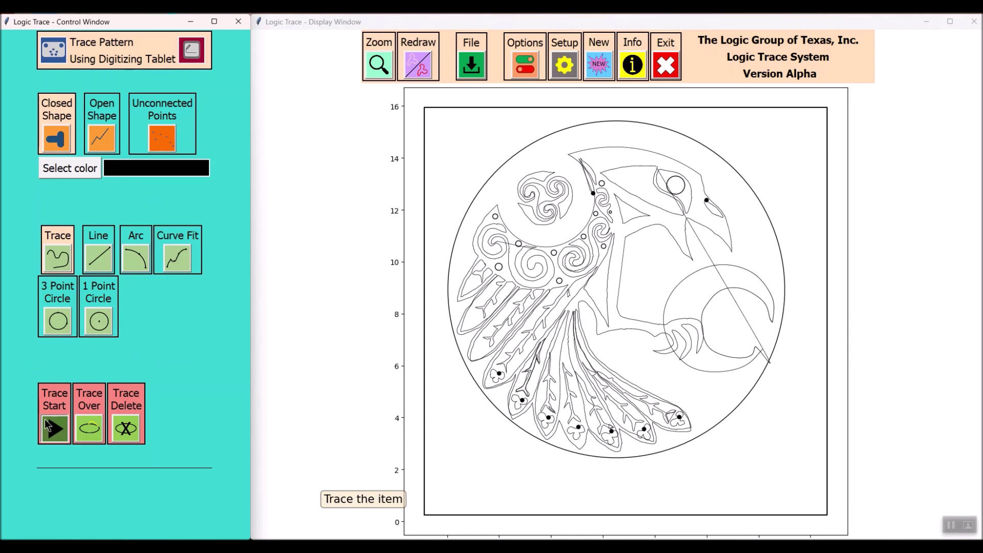
{"action": "left_click", "coordinate": [47, 424]}
{"action": "left_click", "coordinate": [55, 408]}
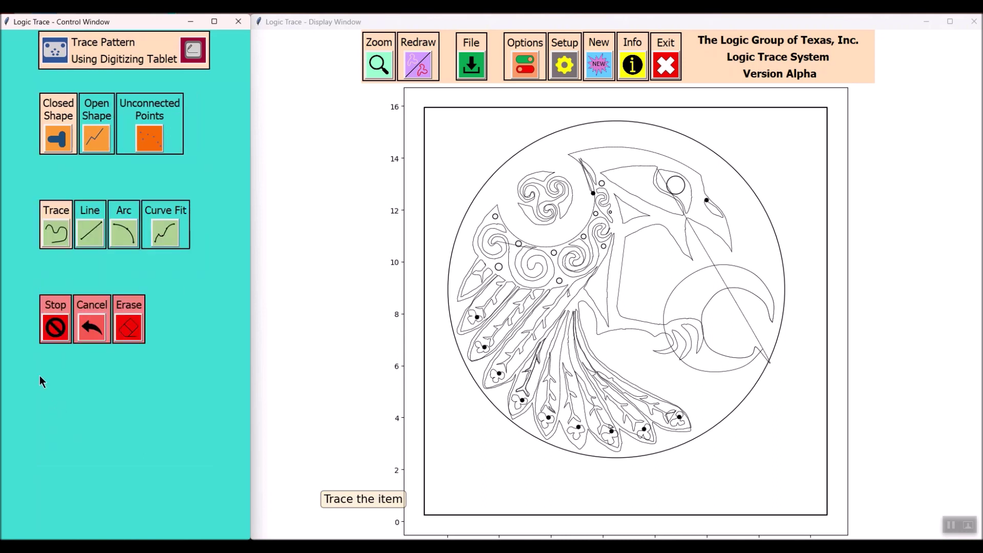
Trace the knot at the tip of the topmost wing feather, then stop tracing
{"action": "left_click", "coordinate": [65, 333]}
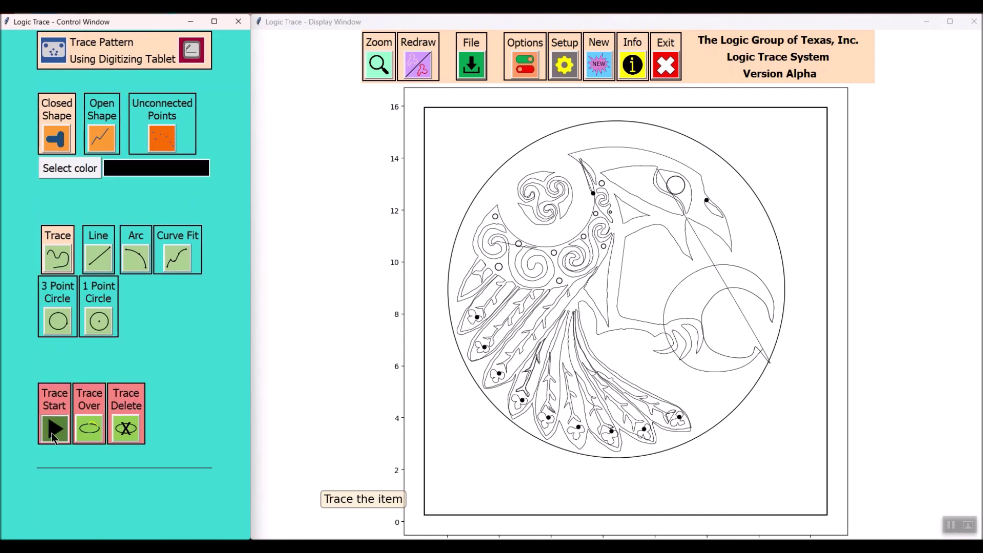
{"action": "left_click", "coordinate": [51, 413]}
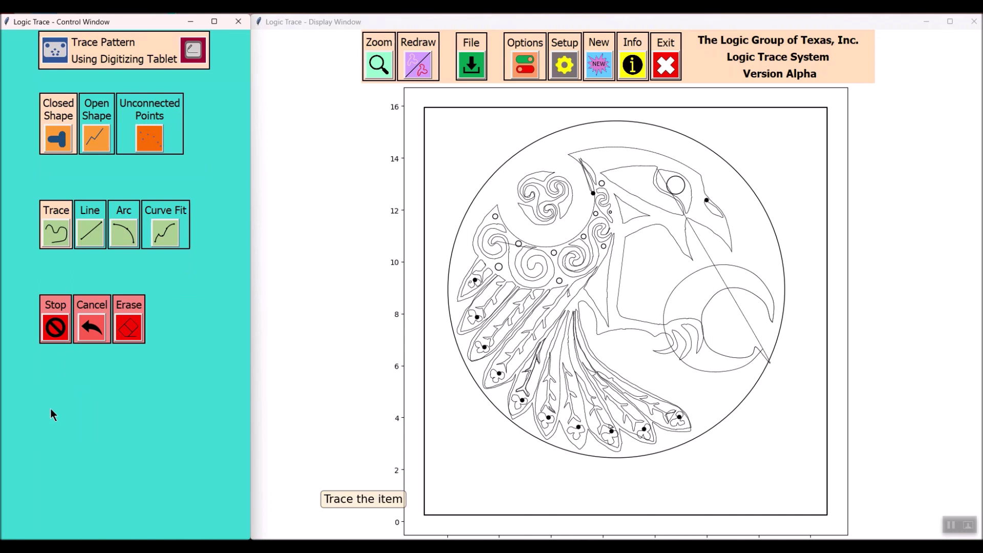
{"action": "left_click", "coordinate": [61, 337]}
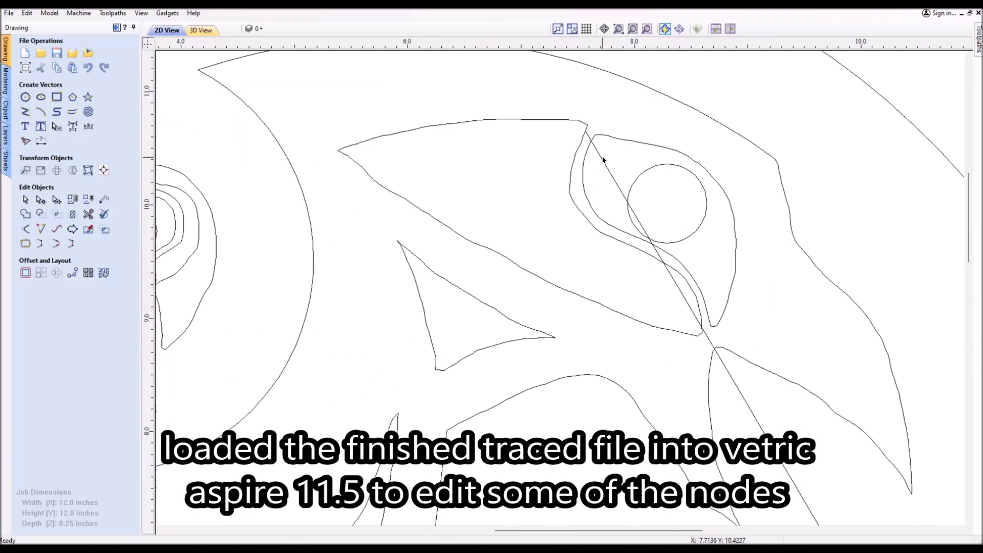
{"action": "scroll", "coordinate": [594, 133], "scroll_direction": "up", "scroll_amount": 3}
Trim the overlapping sections of the traced raven vectors with Interactive Vector Trim
{"action": "right_click", "coordinate": [587, 89]}
{"action": "key", "text": "Escape"}
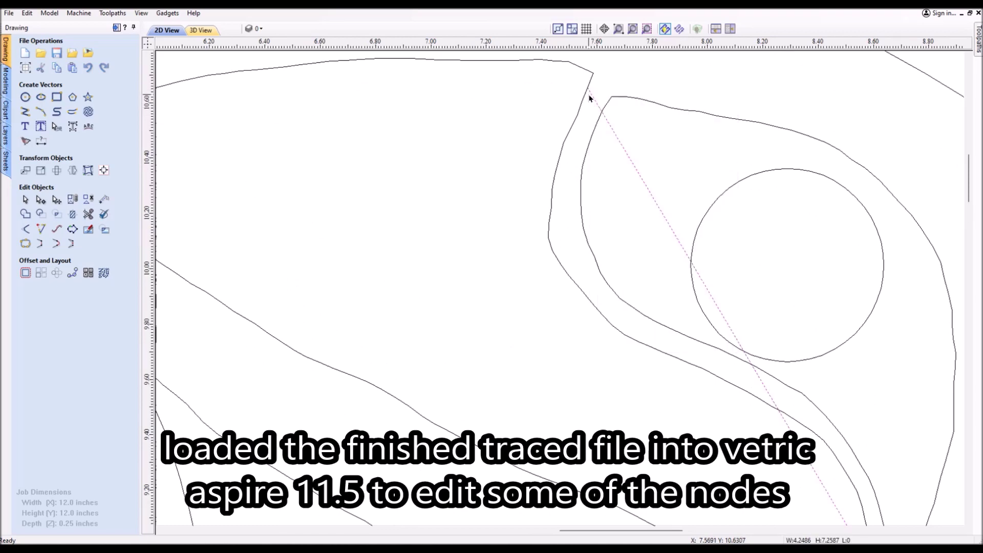
{"action": "scroll", "coordinate": [588, 97], "scroll_direction": "down", "scroll_amount": 5}
{"action": "scroll", "coordinate": [676, 342], "scroll_direction": "up", "scroll_amount": 3}
{"action": "key", "text": "t"}
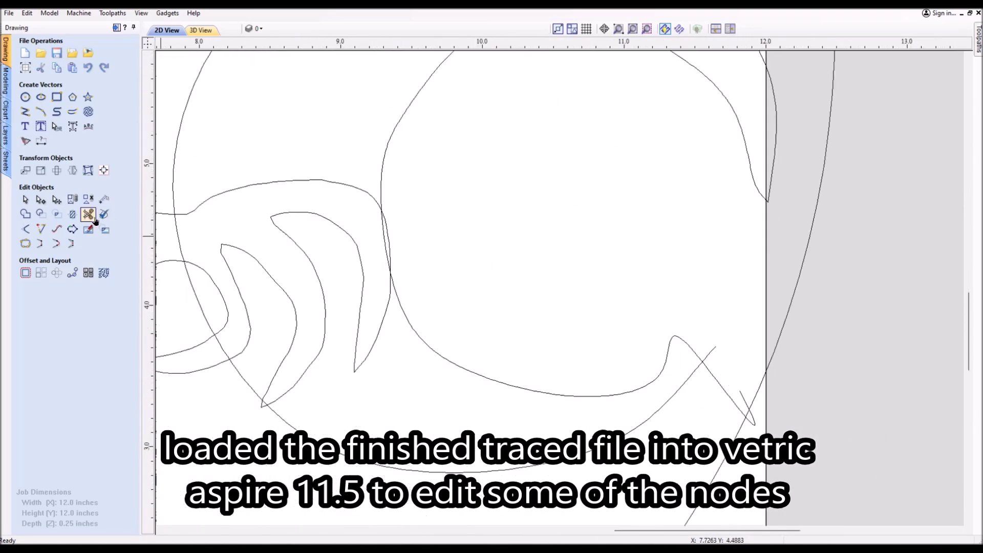
{"action": "scroll", "coordinate": [685, 346], "scroll_direction": "down", "scroll_amount": 1}
{"action": "scroll", "coordinate": [540, 171], "scroll_direction": "down", "scroll_amount": 1}
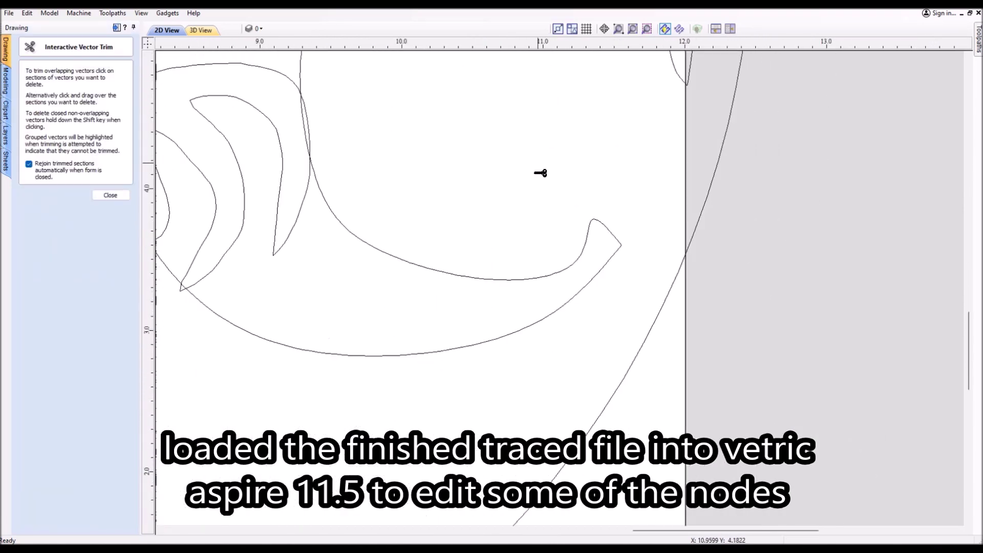
{"action": "scroll", "coordinate": [416, 213], "scroll_direction": "down", "scroll_amount": 2}
{"action": "scroll", "coordinate": [434, 208], "scroll_direction": "up", "scroll_amount": 1}
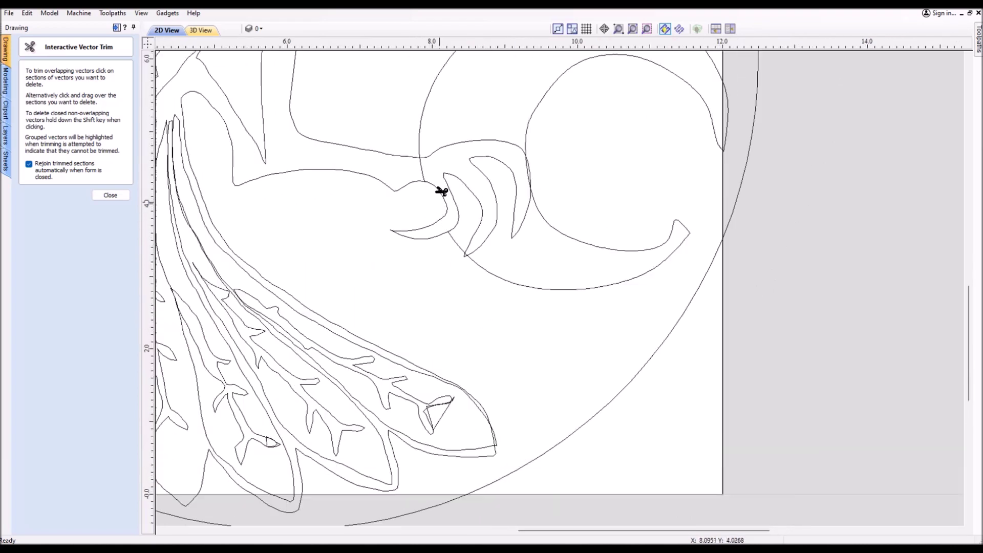
{"action": "scroll", "coordinate": [621, 307], "scroll_direction": "down", "scroll_amount": 4}
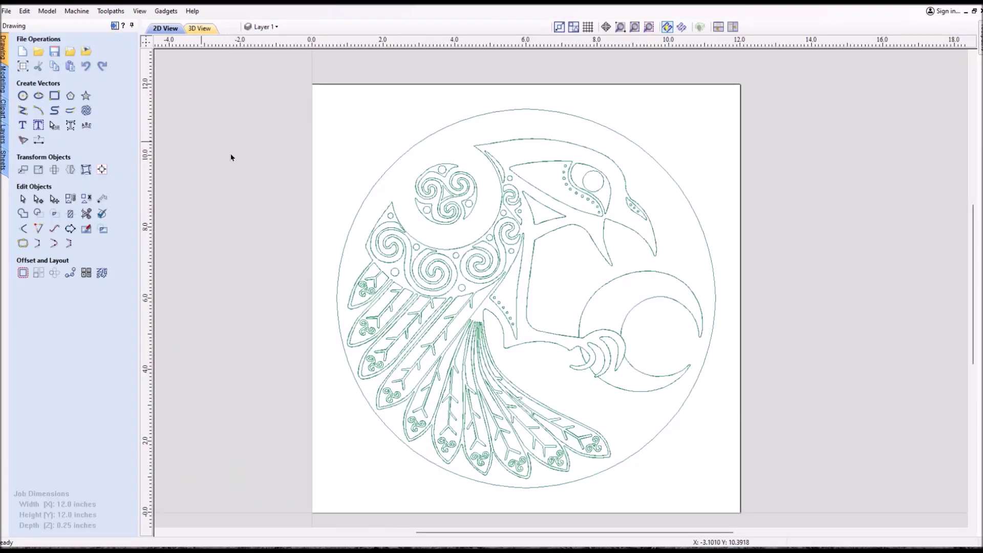
Check the design for open vectors and confirm none were found
{"action": "right_click", "coordinate": [342, 144]}
{"action": "mouse_move", "coordinate": [430, 231]}
{"action": "left_click", "coordinate": [542, 247]}
{"action": "key", "text": "Return"}
Create a 2D profile toolpath on all vectors and calculate it
{"action": "left_click", "coordinate": [980, 34]}
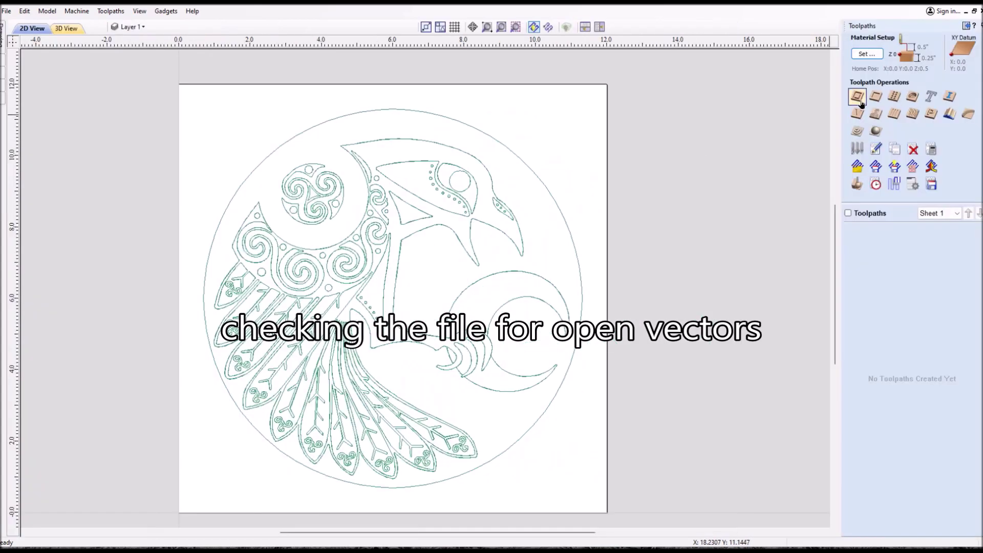
{"action": "left_click", "coordinate": [857, 99]}
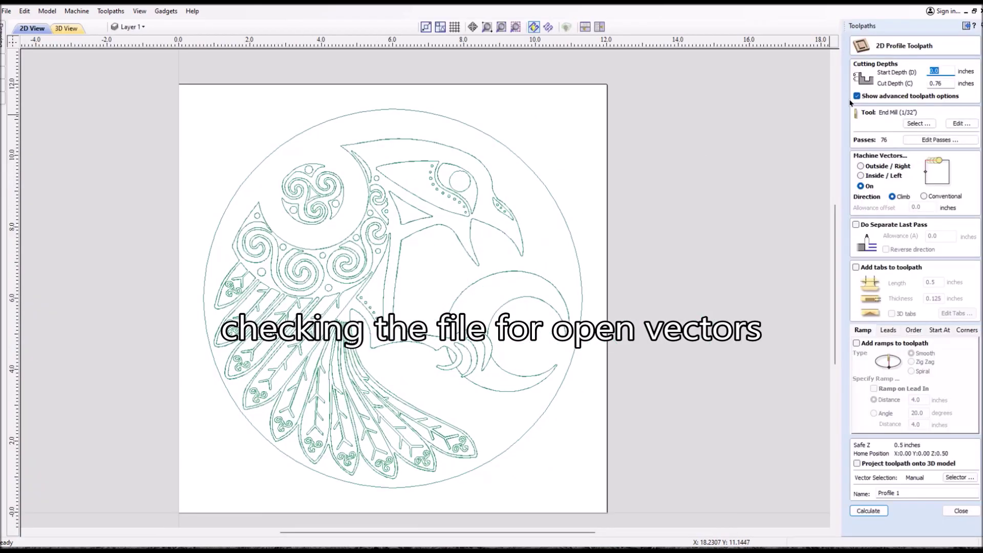
{"action": "key", "text": "ctrl+a"}
{"action": "left_click", "coordinate": [868, 511]}
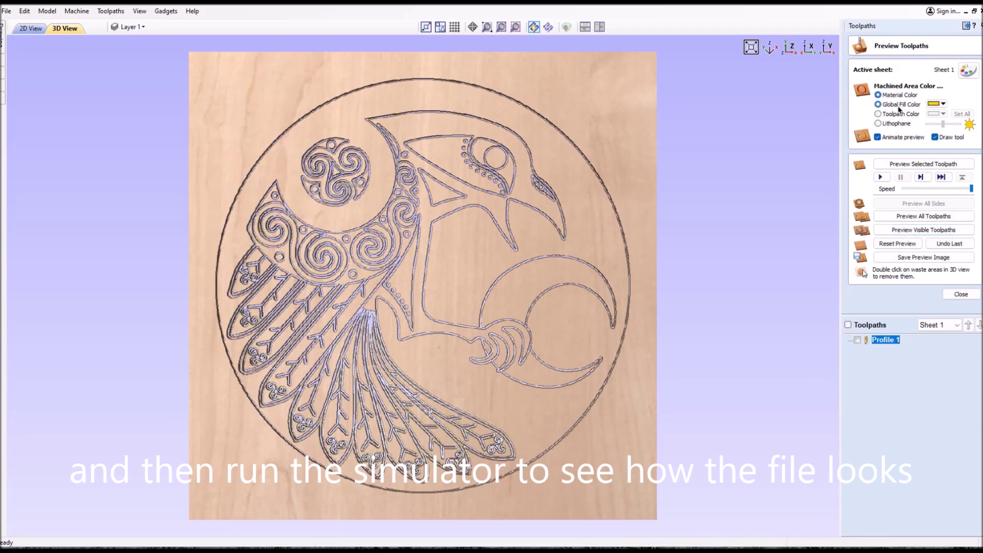
Preview the carving in solid black without toolpath lines, tilting the 3D view
{"action": "left_click", "coordinate": [878, 104]}
{"action": "left_click", "coordinate": [942, 104]}
{"action": "left_click", "coordinate": [929, 113]}
{"action": "left_click", "coordinate": [848, 324]}
{"action": "left_click_drag", "start_coordinate": [640, 205], "coordinate": [722, 138]}
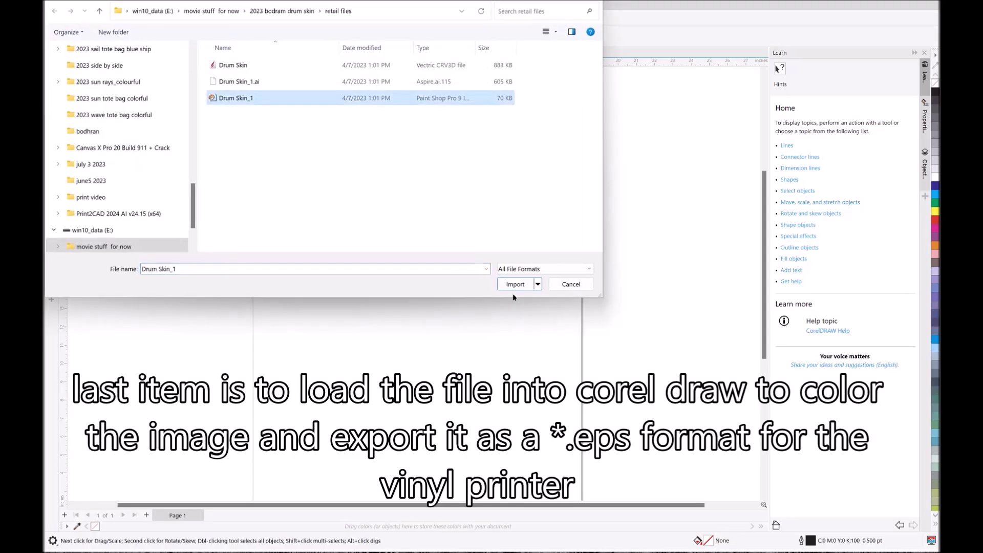
Import Drum Skin_1, place it on the page and zoom to the image
{"action": "left_click", "coordinate": [515, 284]}
{"action": "left_click", "coordinate": [285, 136]}
{"action": "key", "text": "shift+F2"}
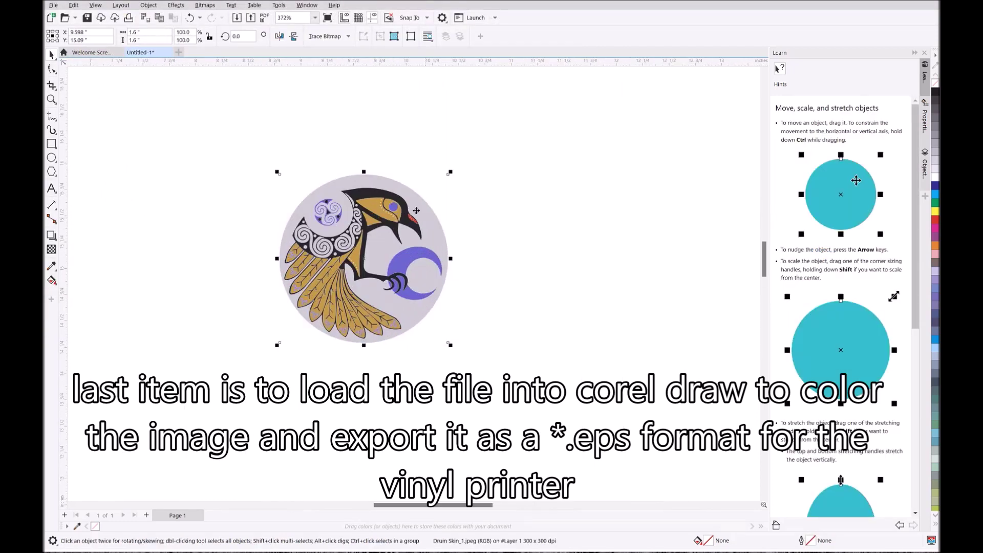
{"action": "scroll", "coordinate": [416, 210], "scroll_direction": "up", "scroll_amount": 1}
{"action": "scroll", "coordinate": [328, 107], "scroll_direction": "up", "scroll_amount": 1}
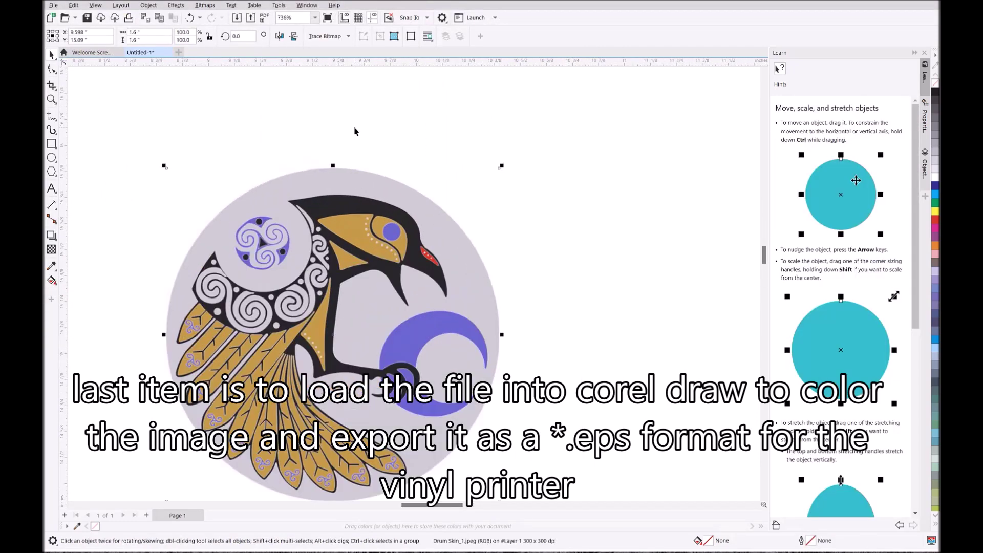